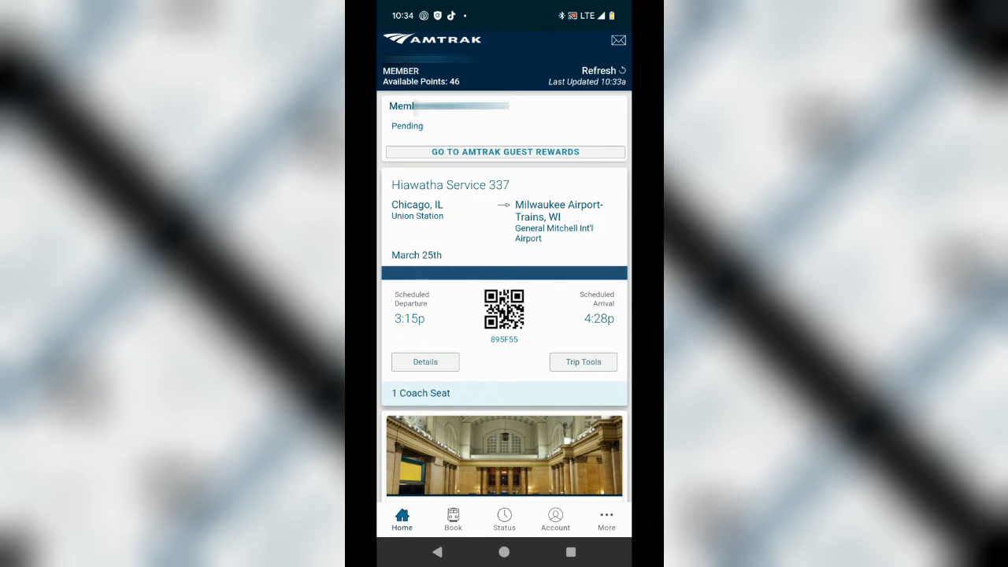
Enlarge the Amtrak ticket's QR code and bring up the recent-apps overview
click(503, 309)
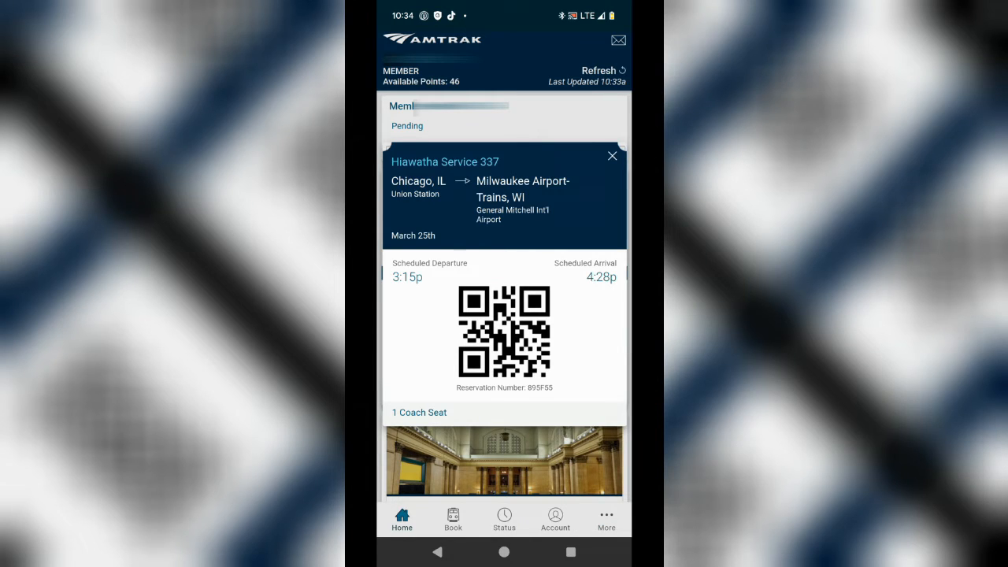
click(571, 551)
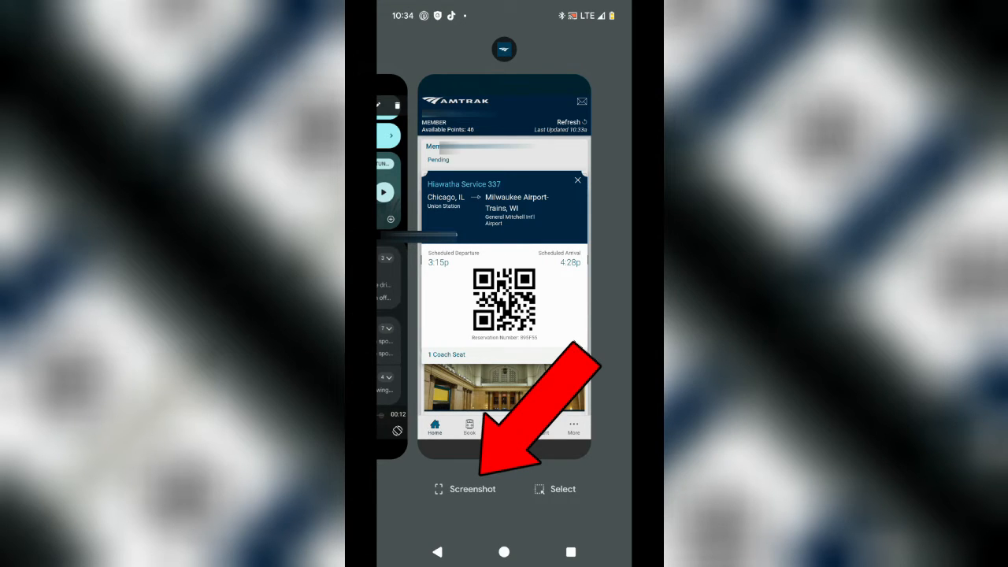
Capture a screenshot of the enlarged eTicket and return to the home screen
click(464, 488)
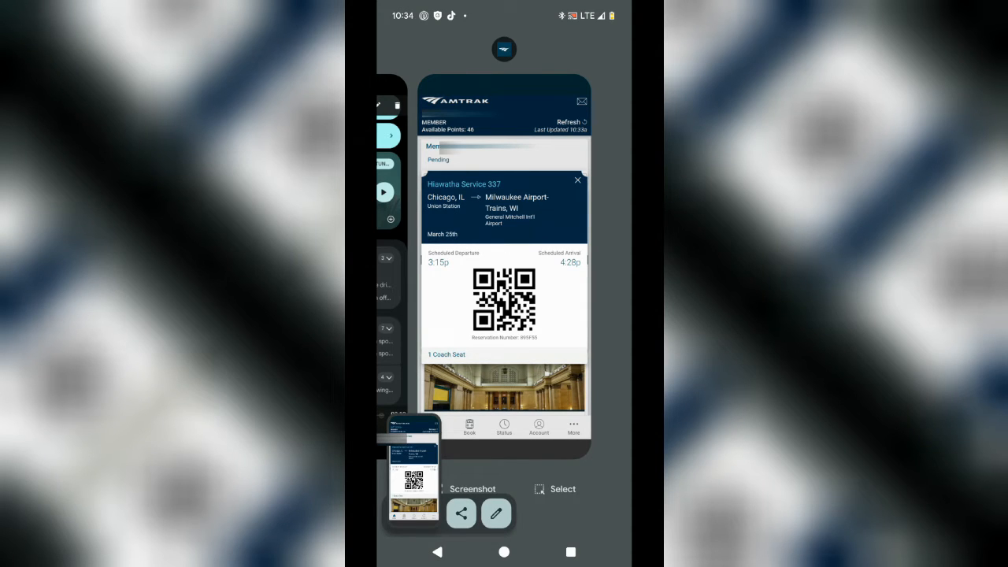
click(504, 552)
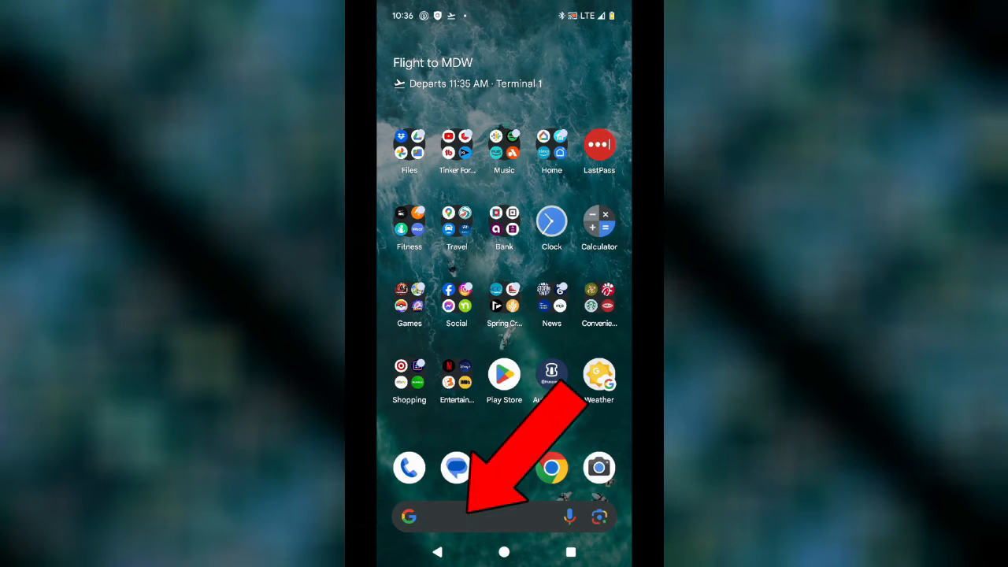
Launch Google Wallet from the home screen's app shortcut
click(488, 517)
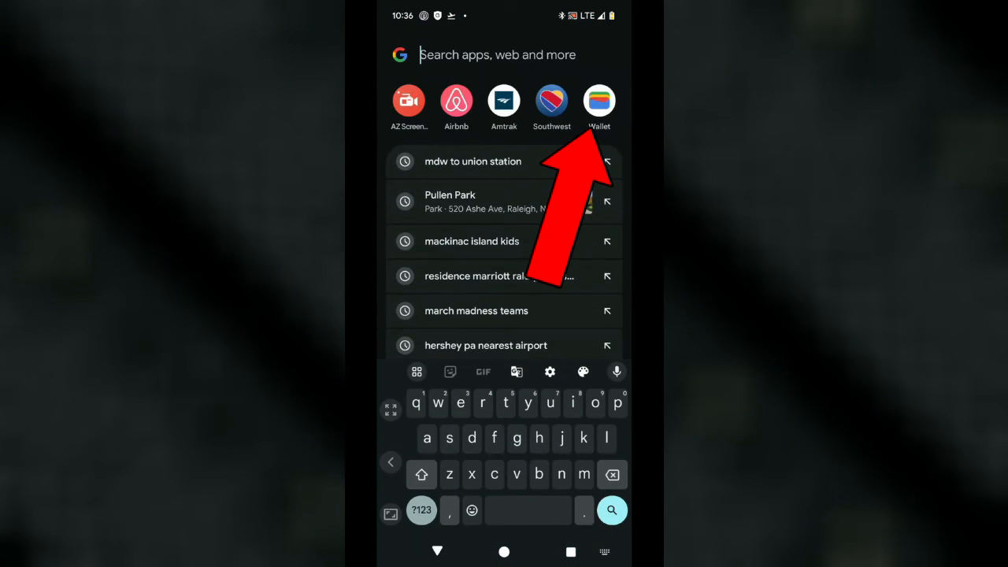
click(599, 101)
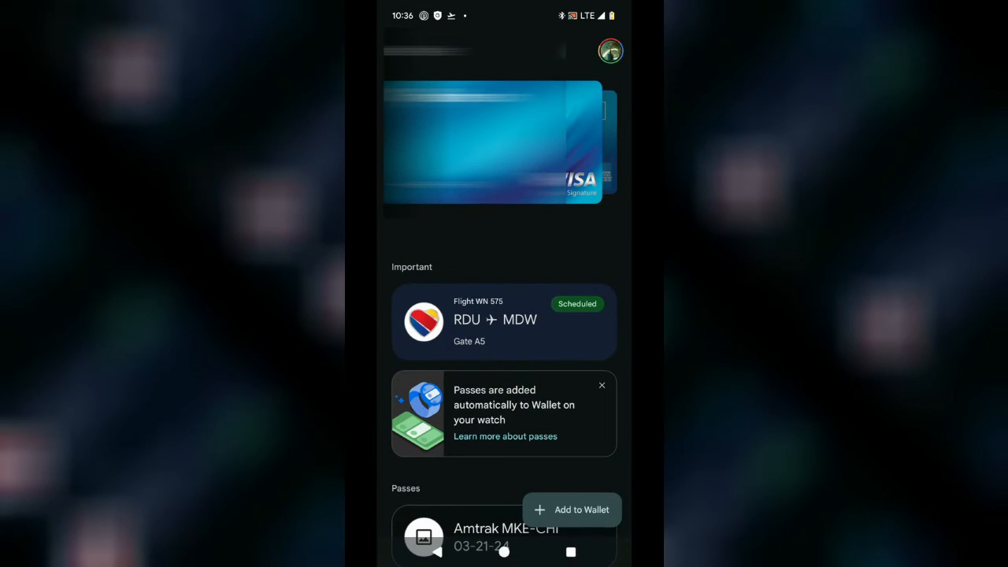
scroll(503, 354, down, 5)
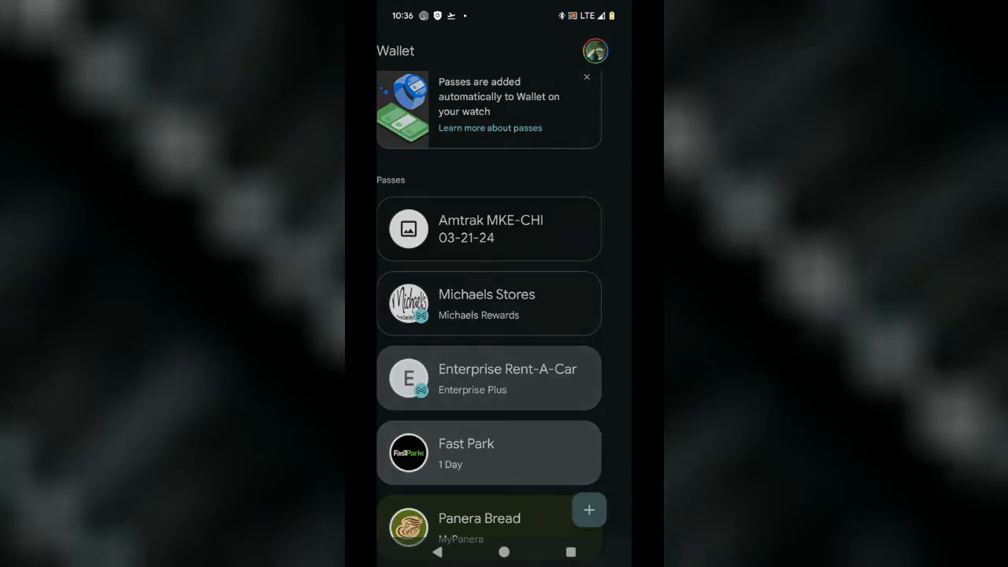
Start adding a new wallet pass from the Amtrak ticket screenshot
click(604, 510)
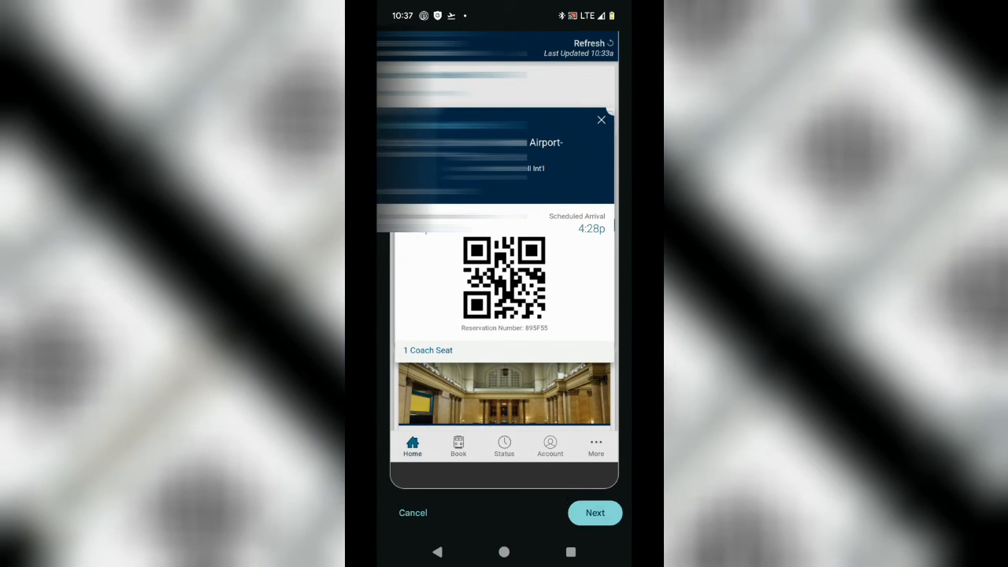
Name the pass 'MDW - MKE 3-25', leave the description empty, and submit it
click(594, 513)
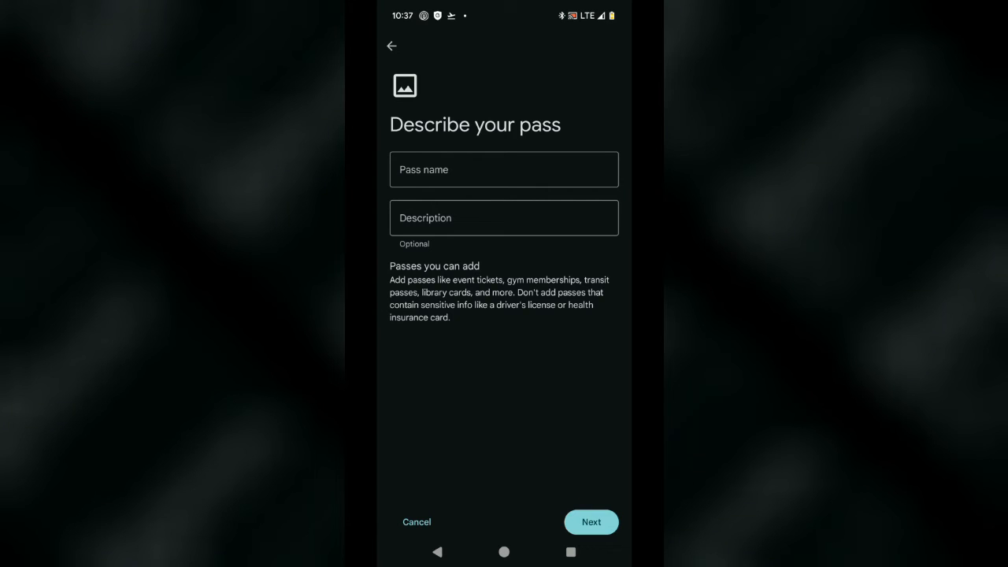
click(503, 170)
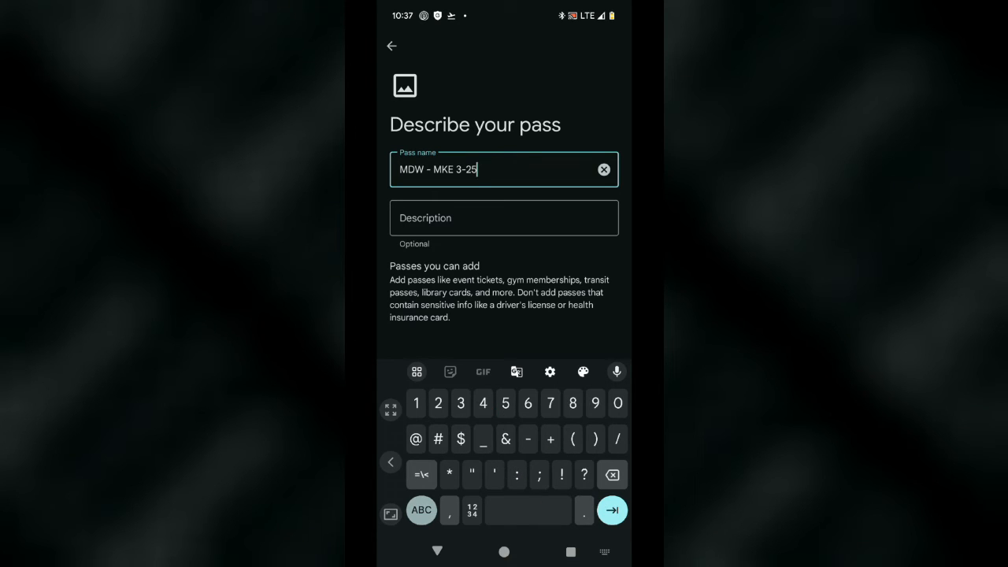
click(612, 510)
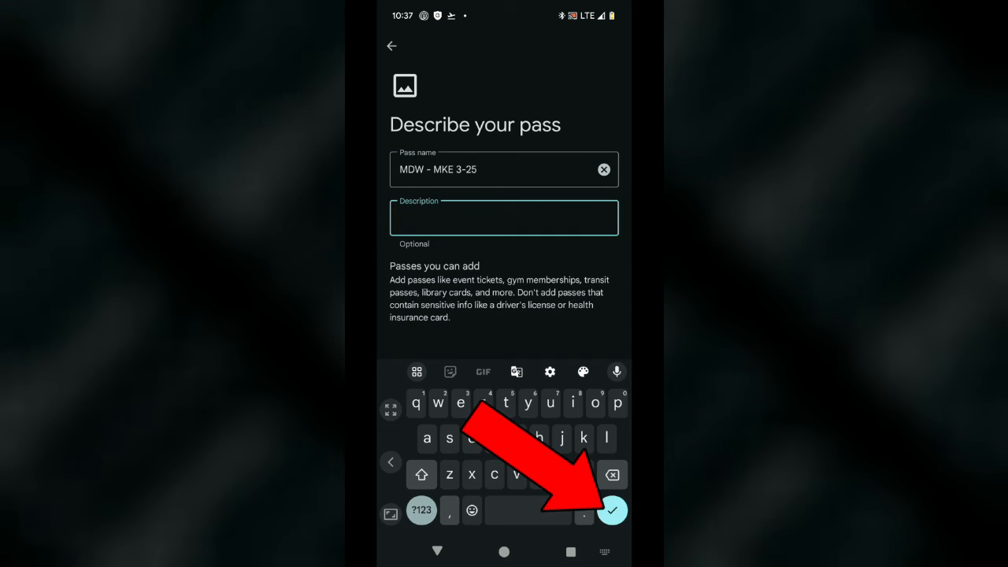
click(612, 511)
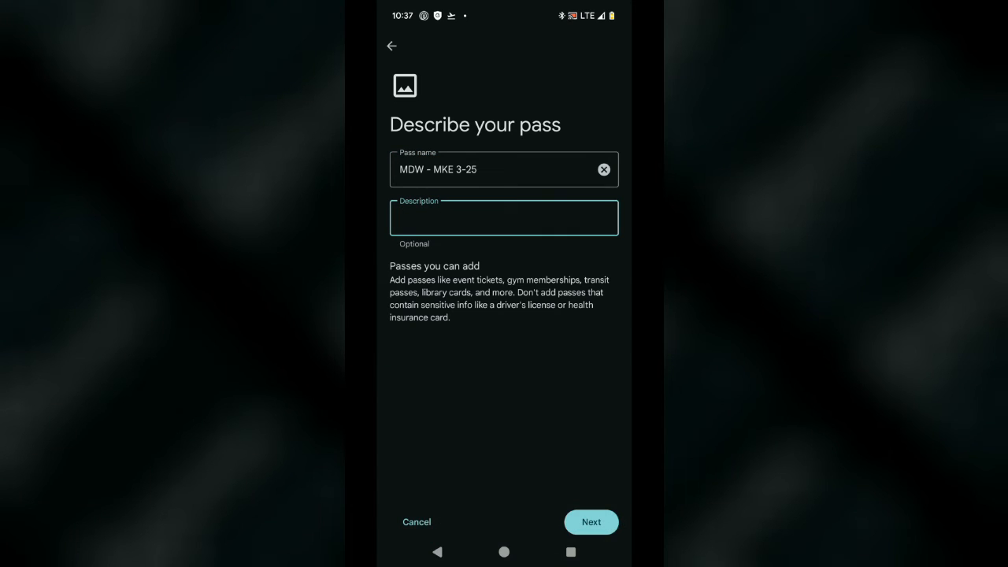
click(592, 521)
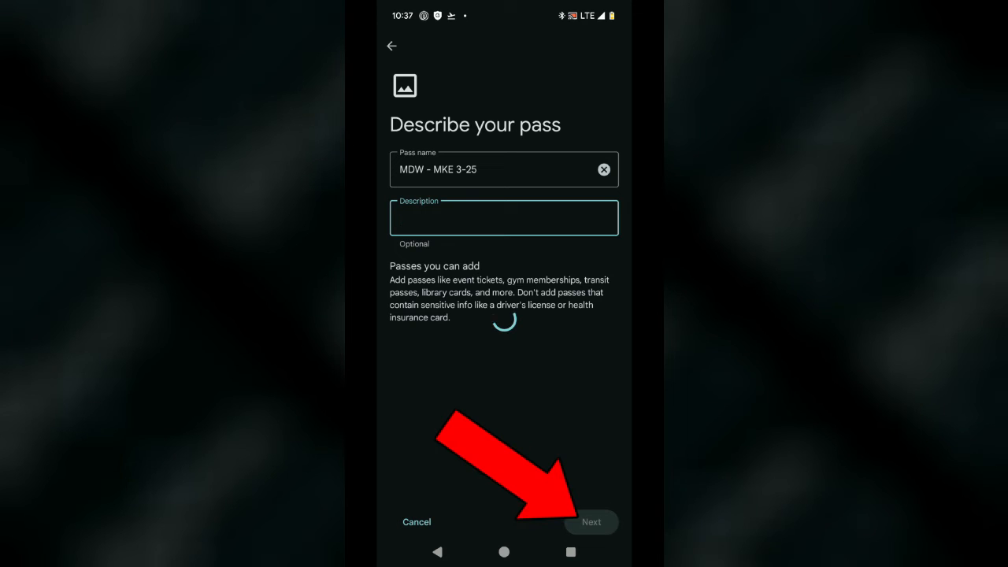